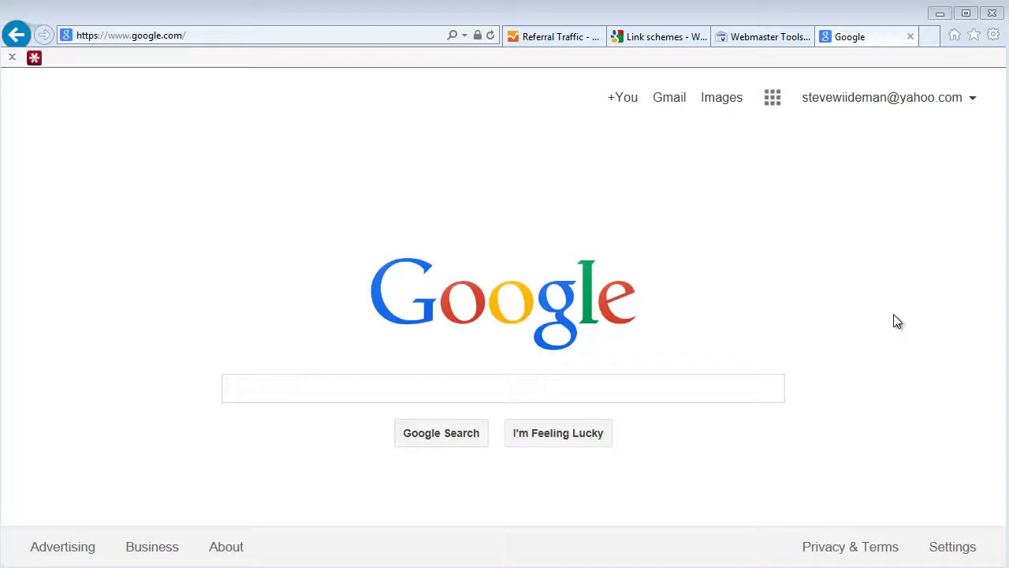
# Step: Switch to the open Webmaster Tools page and examine the Server error and Not found results under the Web URL errors
pyautogui.click(764, 33)
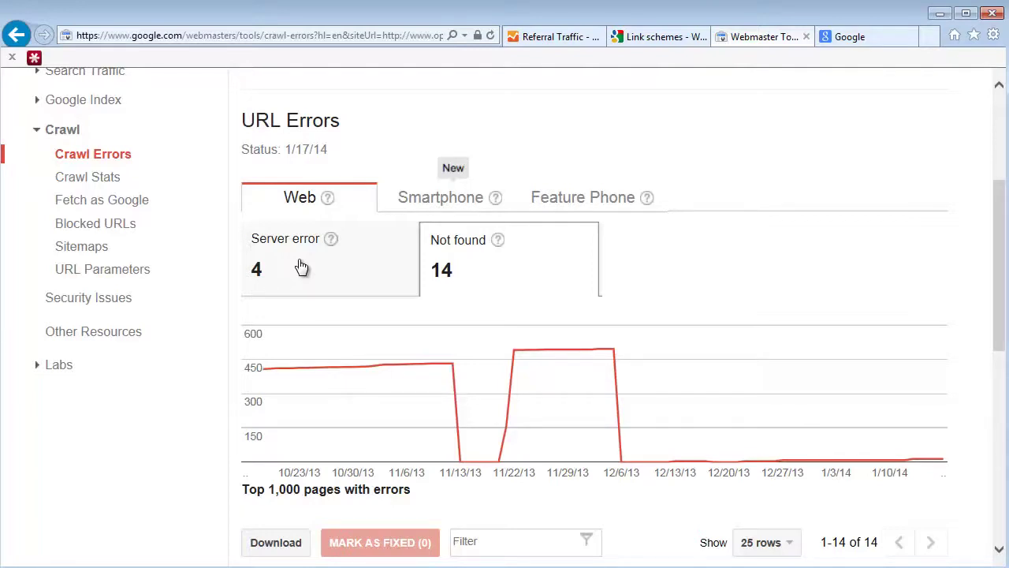
pyautogui.click(386, 275)
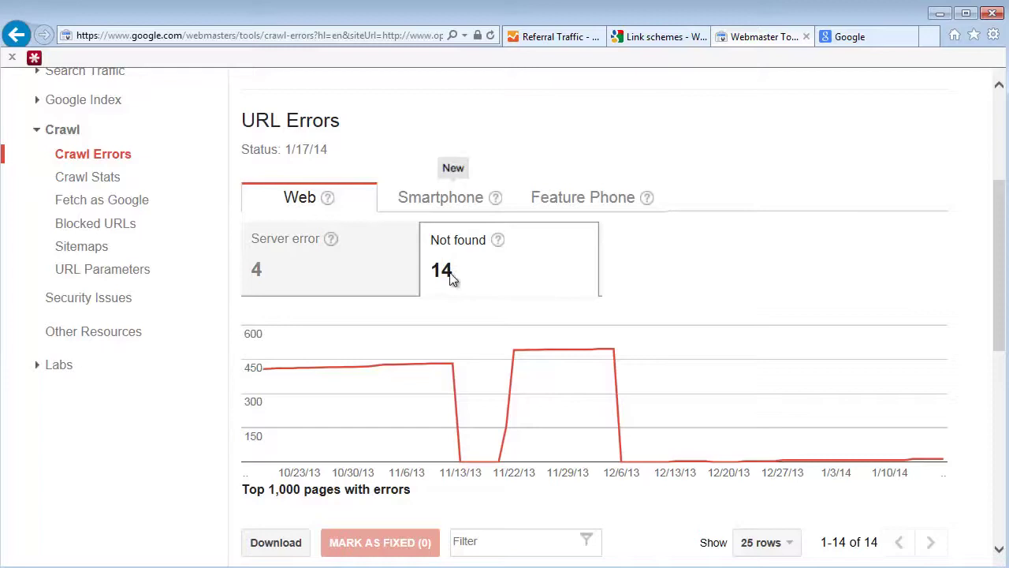
pyautogui.doubleClick(430, 265)
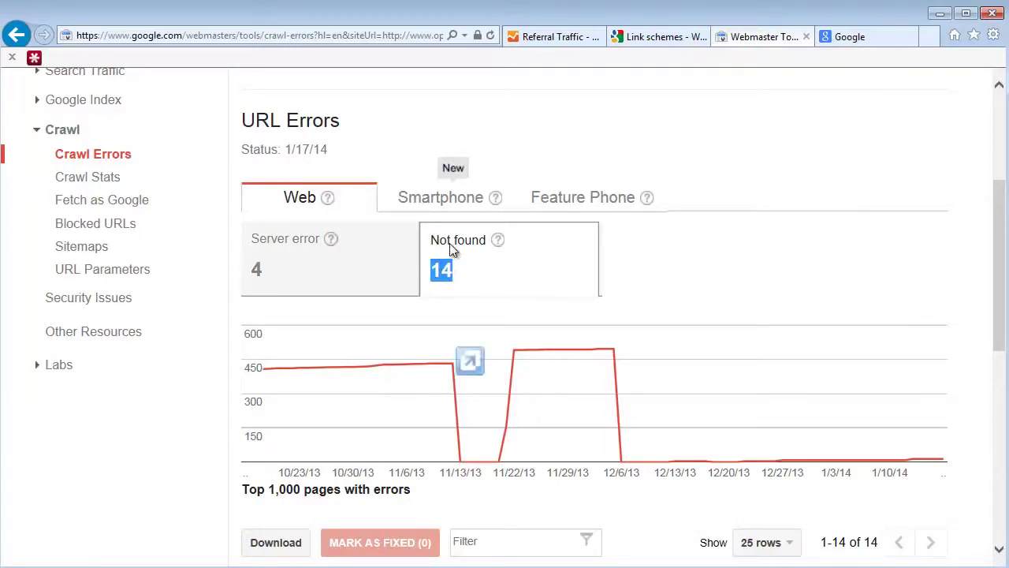
pyautogui.click(457, 271)
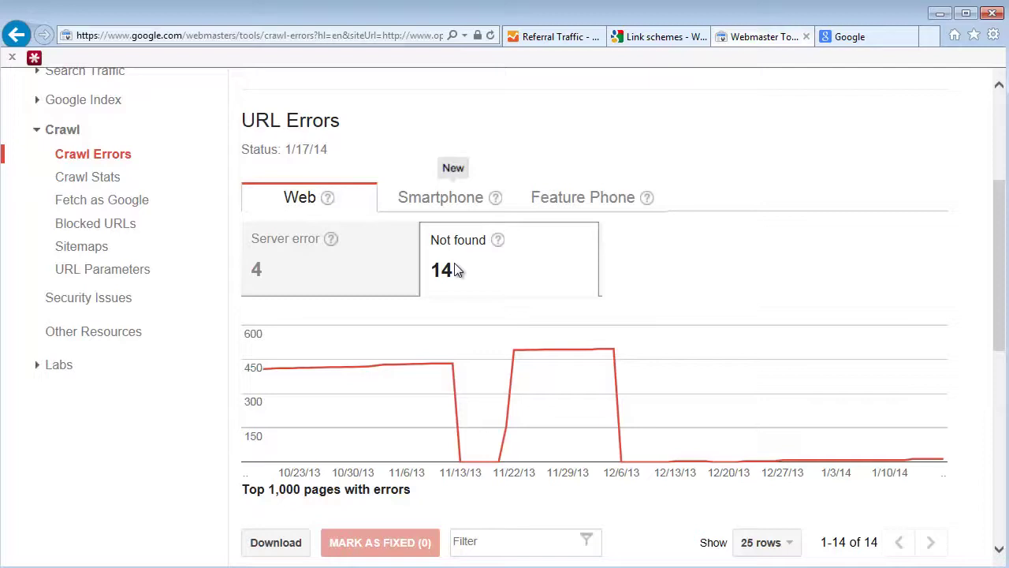
# Step: Examine the Smartphone URL errors by category: Server error, Not found and Blocked
pyautogui.click(438, 206)
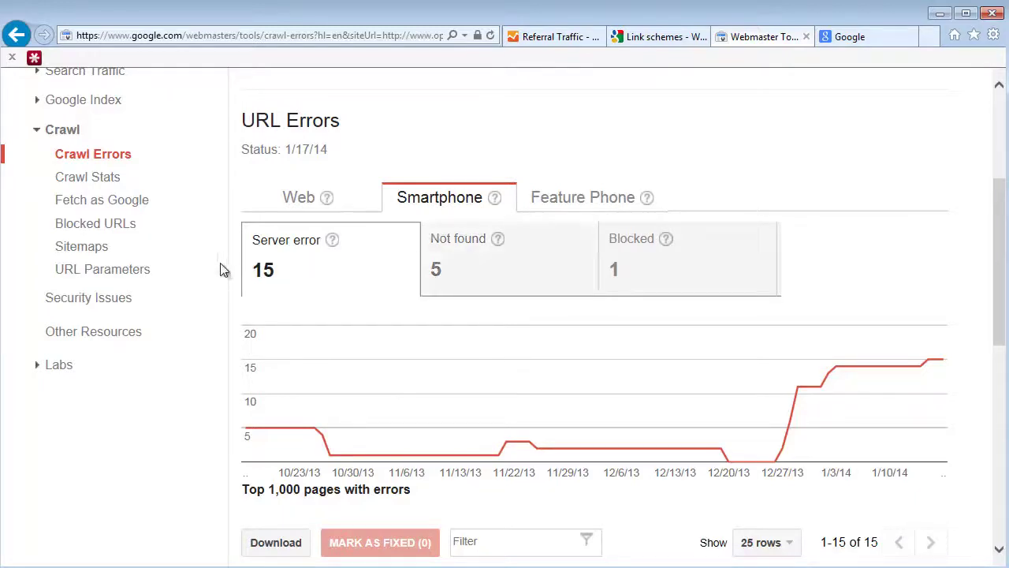
pyautogui.click(537, 288)
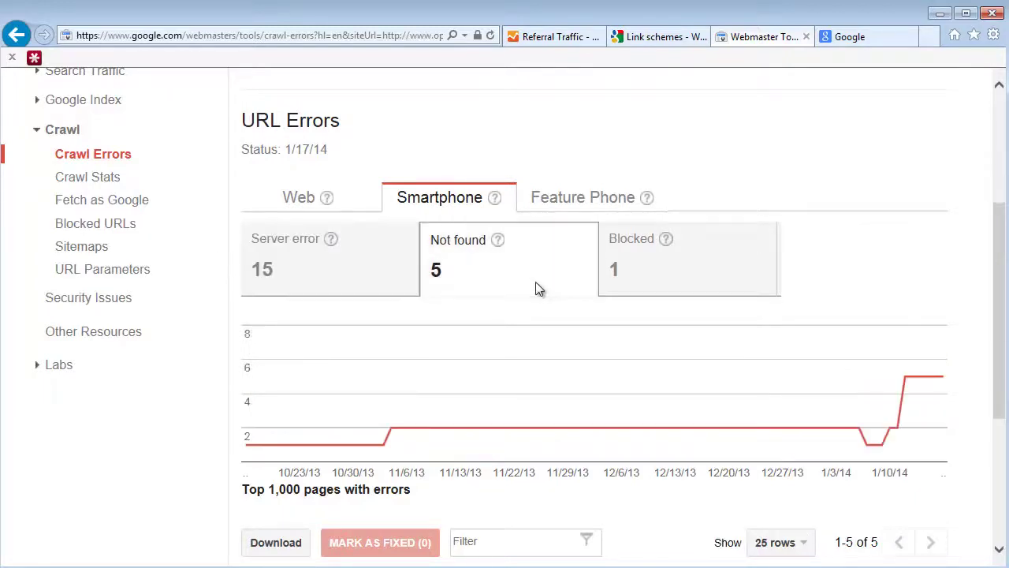
pyautogui.click(642, 278)
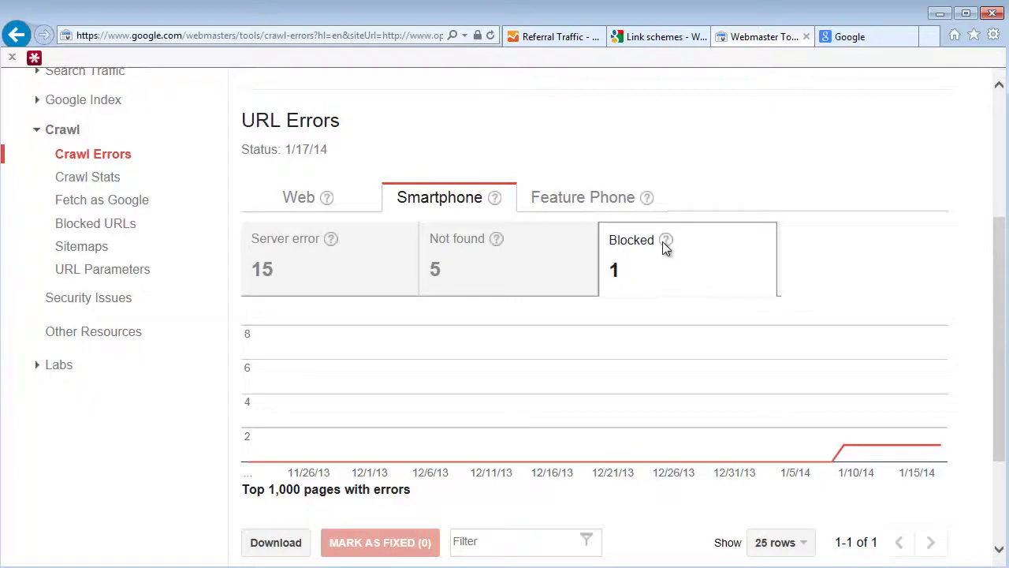
pyautogui.moveTo(664, 246)
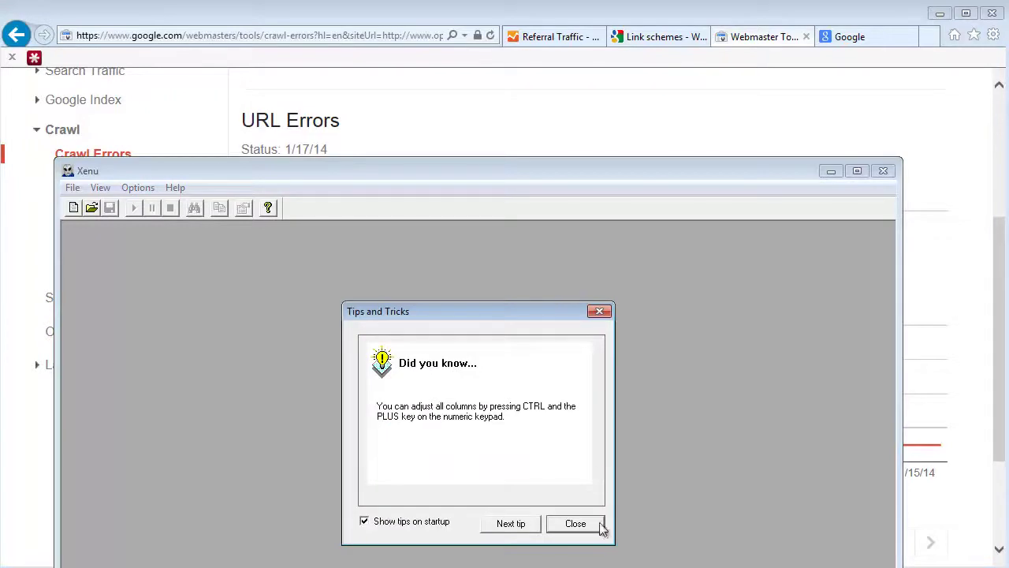
pyautogui.click(596, 523)
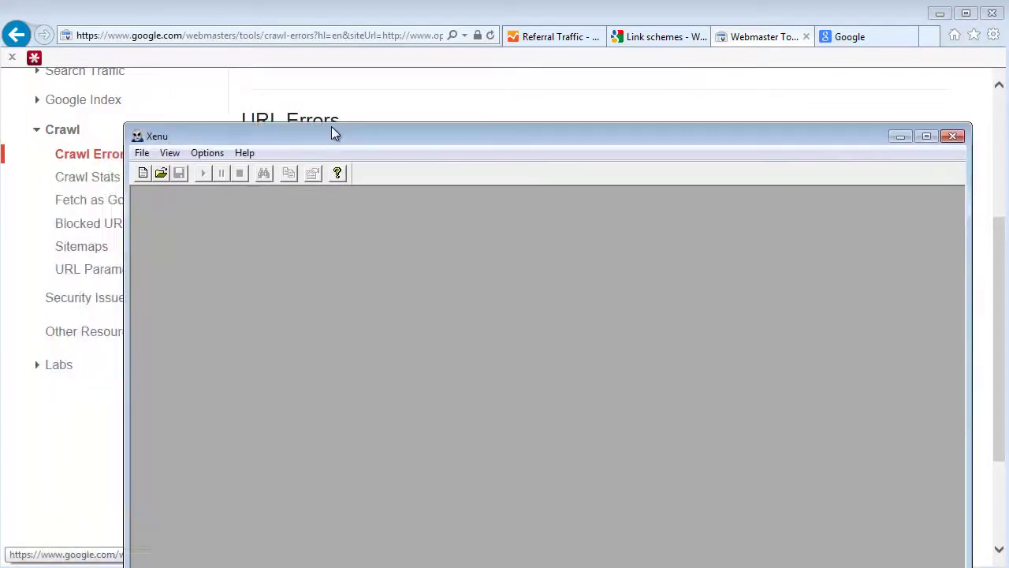
pyautogui.moveTo(332, 134); pyautogui.dragTo(262, 34)
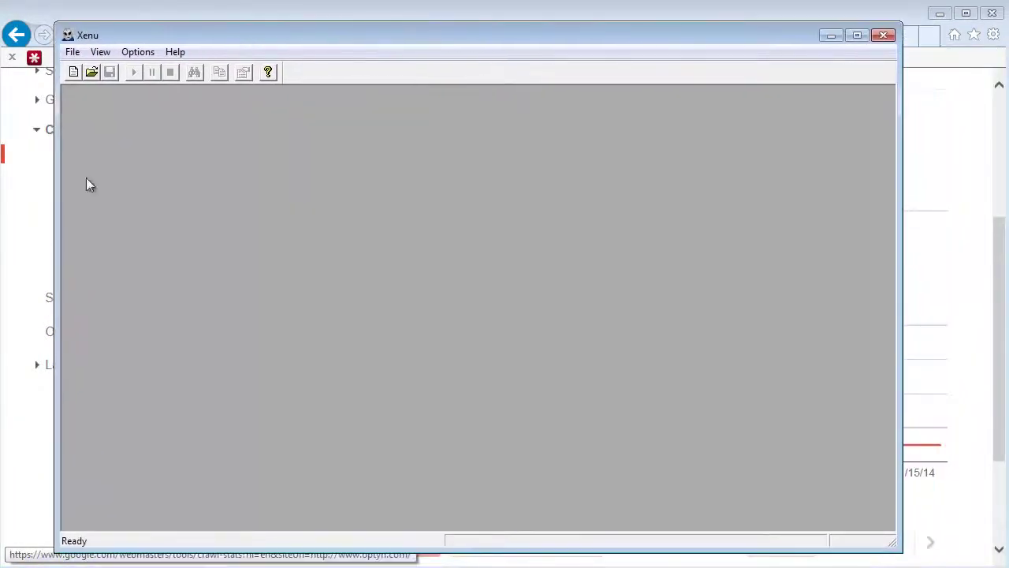
pyautogui.click(74, 74)
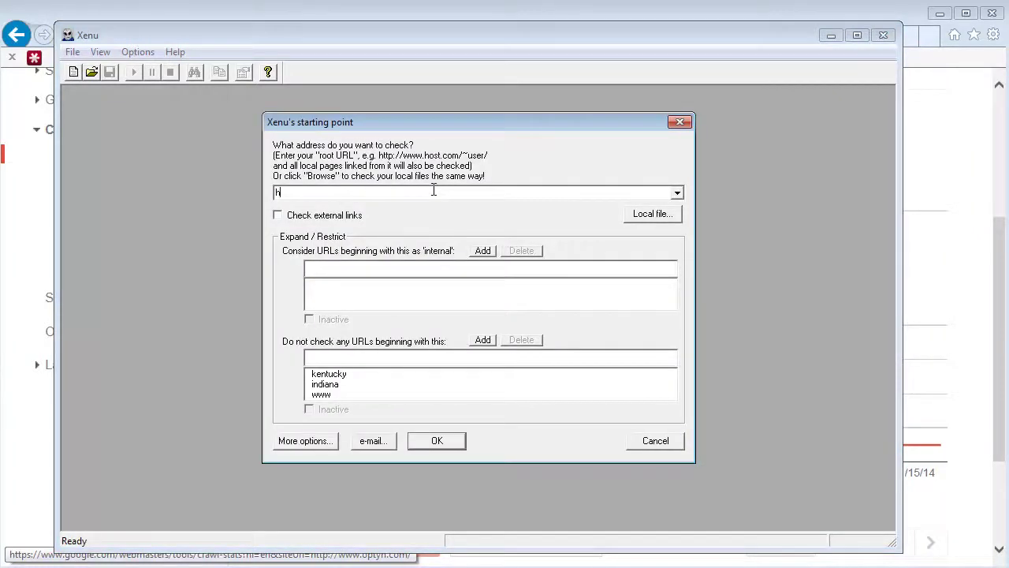
pyautogui.write('http://www.top10seotips.com')
pyautogui.click(442, 440)
pyautogui.click(439, 442)
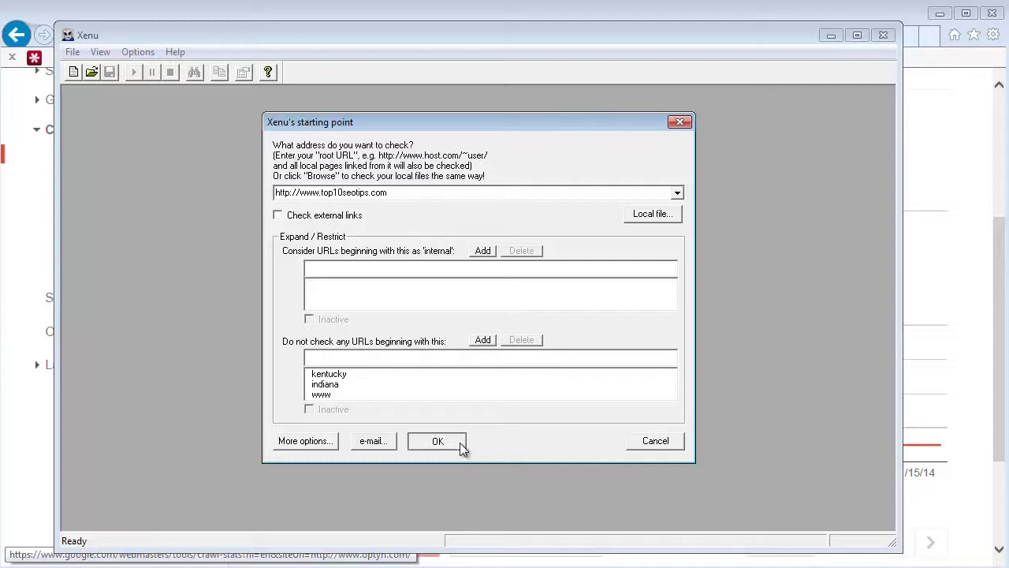
pyautogui.click(283, 219)
pyautogui.click(448, 439)
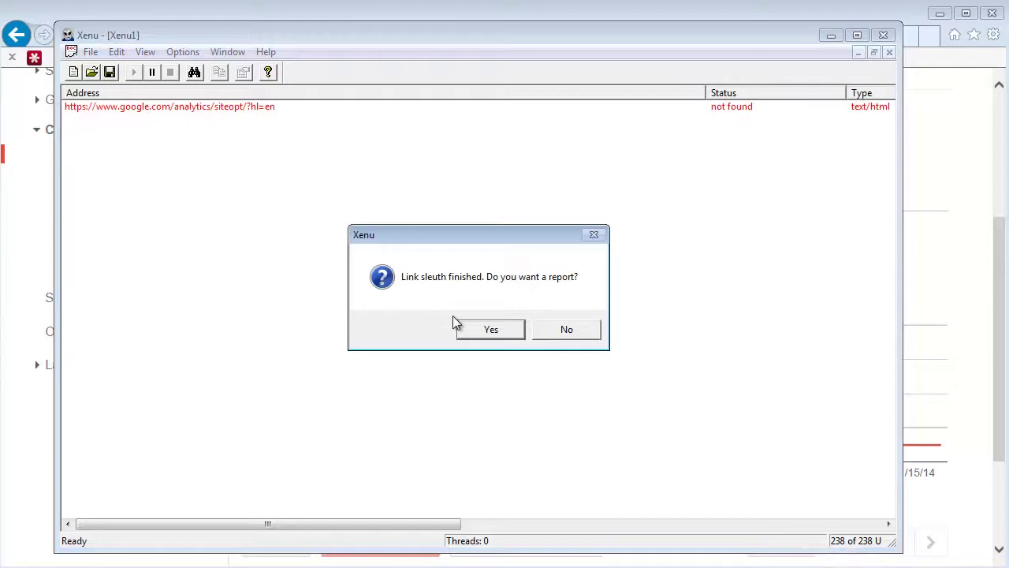
# Step: Generate the broken link report without the FTP orphan check and view its broken links sections
pyautogui.click(483, 336)
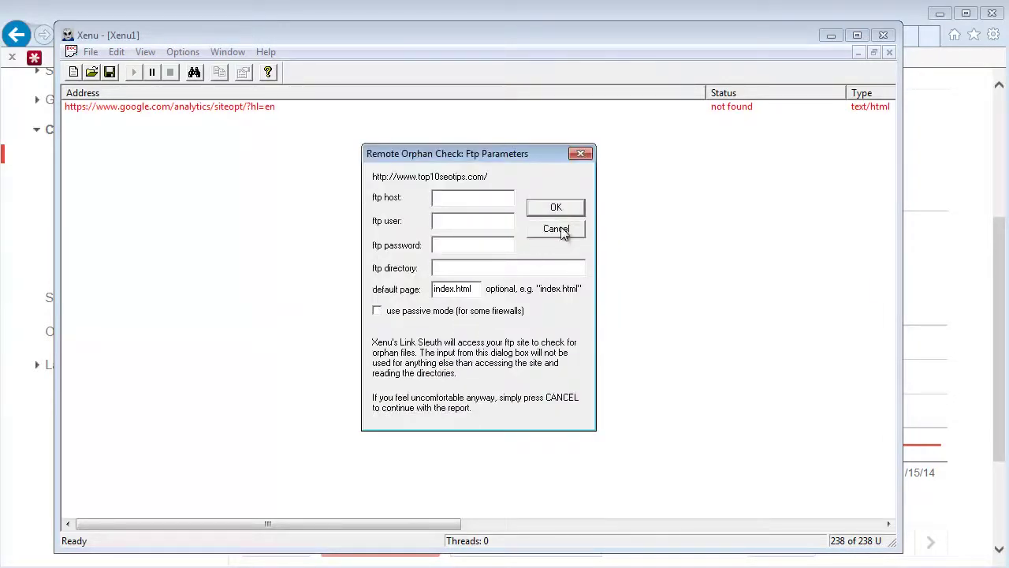
pyautogui.click(557, 229)
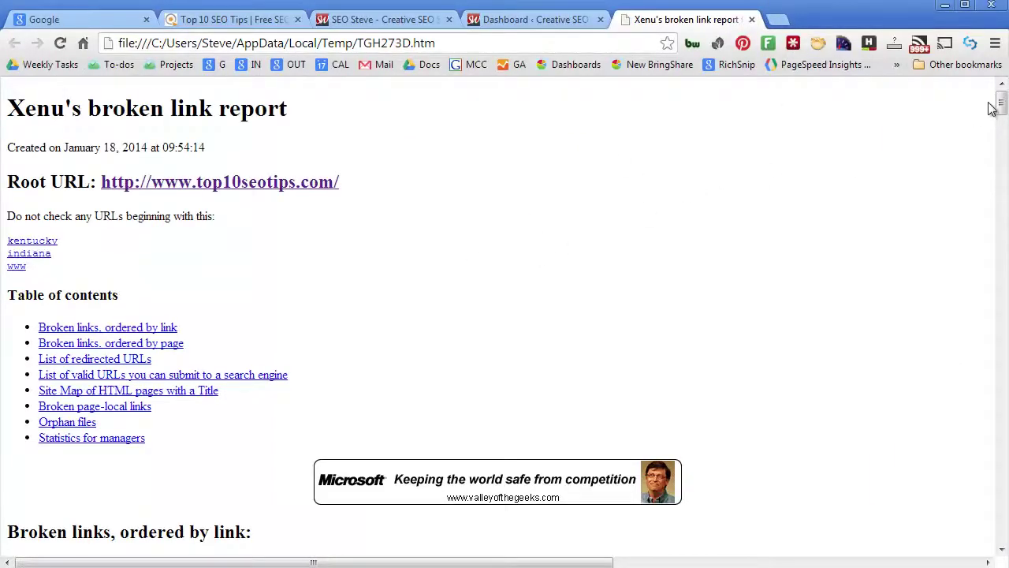
pyautogui.moveTo(1001, 104); pyautogui.dragTo(1003, 128)
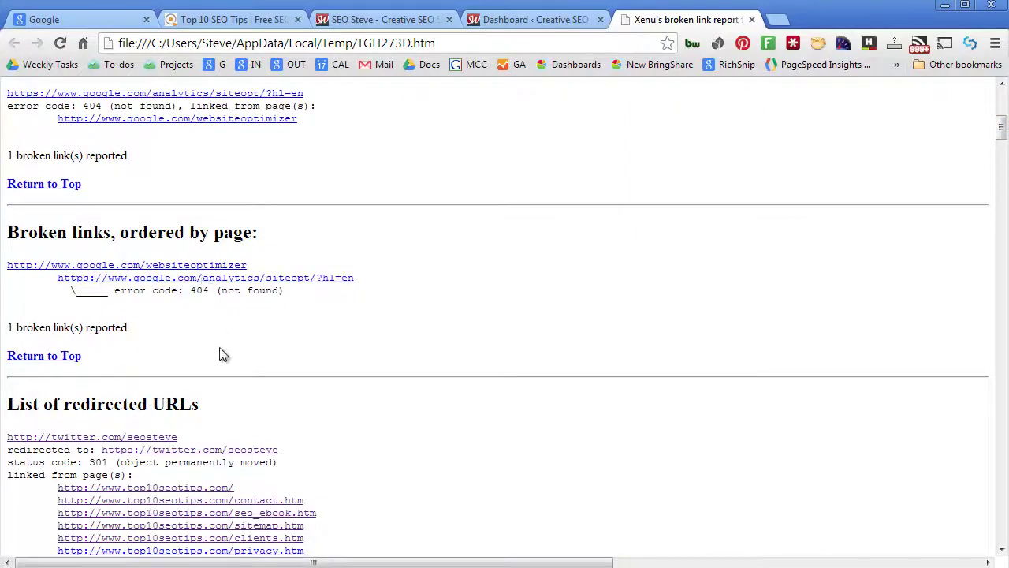
# Step: Review the report's redirected URLs, the valid URLs for search engine submission, and the site map of HTML pages
pyautogui.scroll(-3, 224, 359)
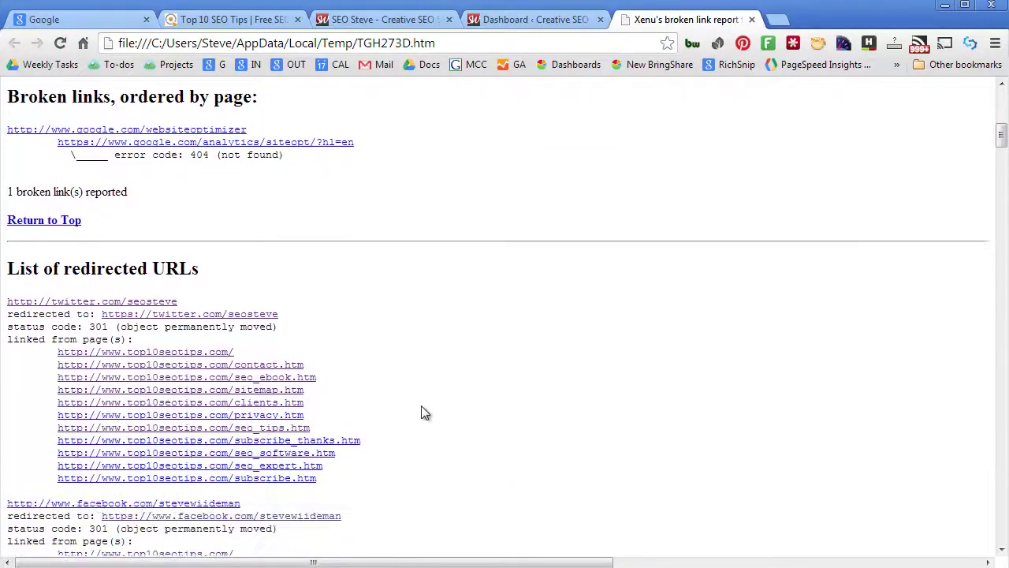
pyautogui.scroll(-3, 421, 408)
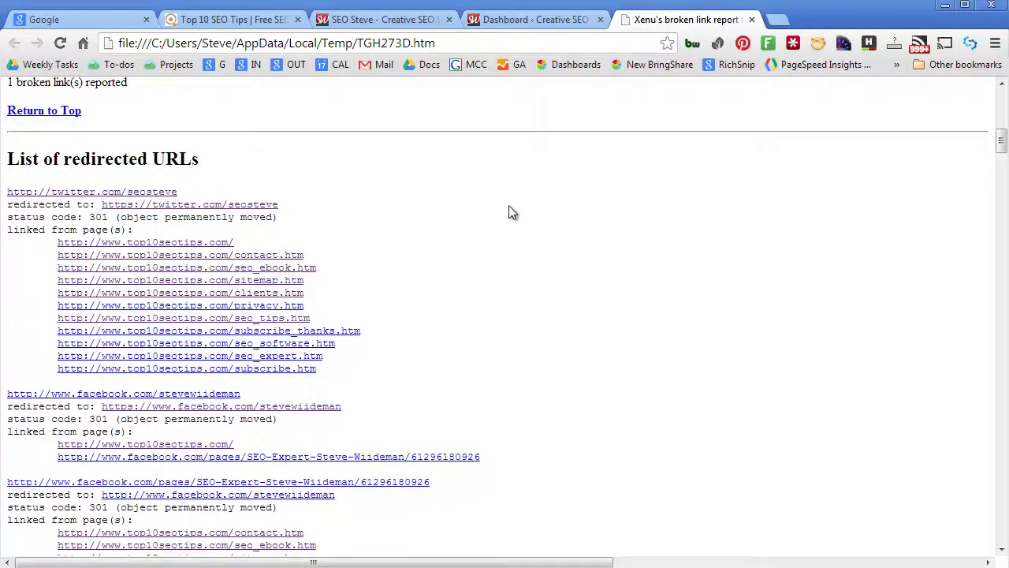
pyautogui.scroll(-3, 606, 303)
pyautogui.scroll(-12, 608, 312)
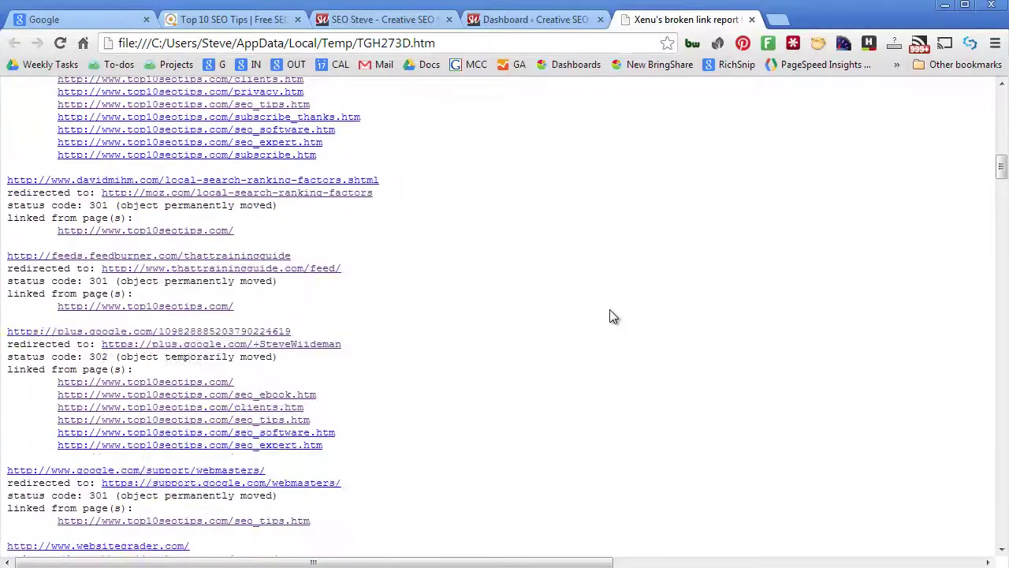
pyautogui.scroll(-4, 615, 324)
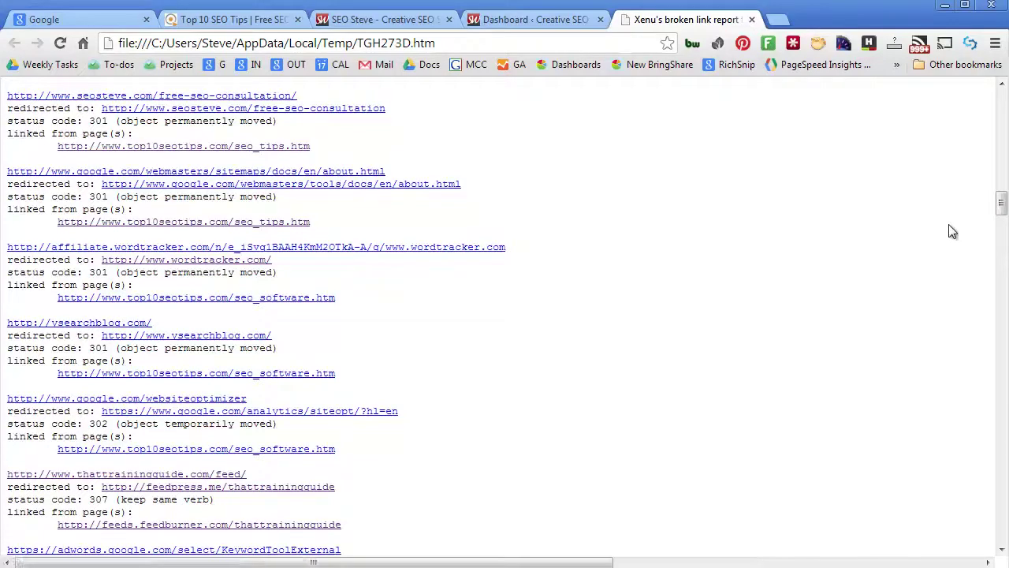
pyautogui.moveTo(1002, 204); pyautogui.dragTo(1004, 403)
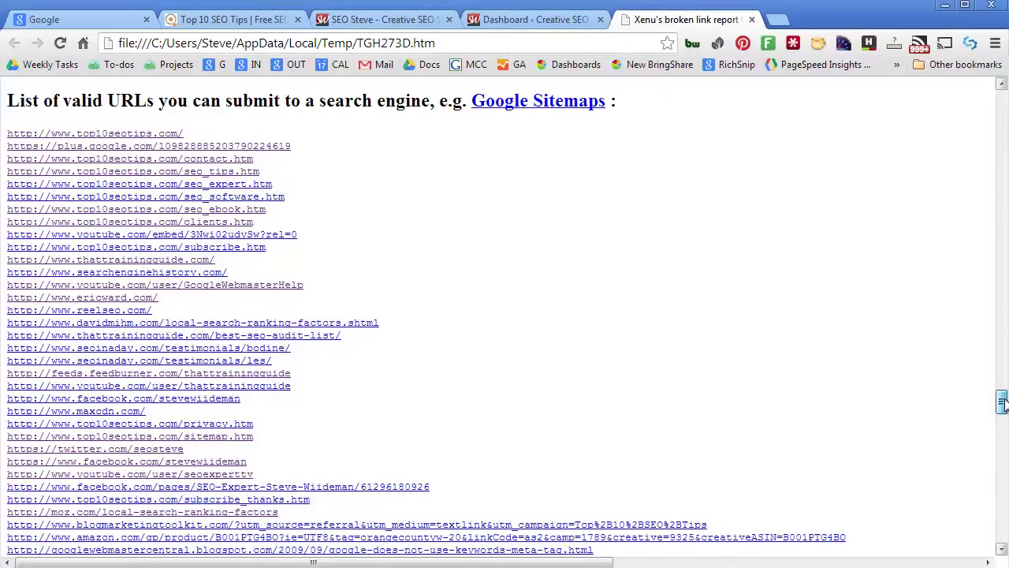
pyautogui.moveTo(1003, 402); pyautogui.dragTo(1002, 492)
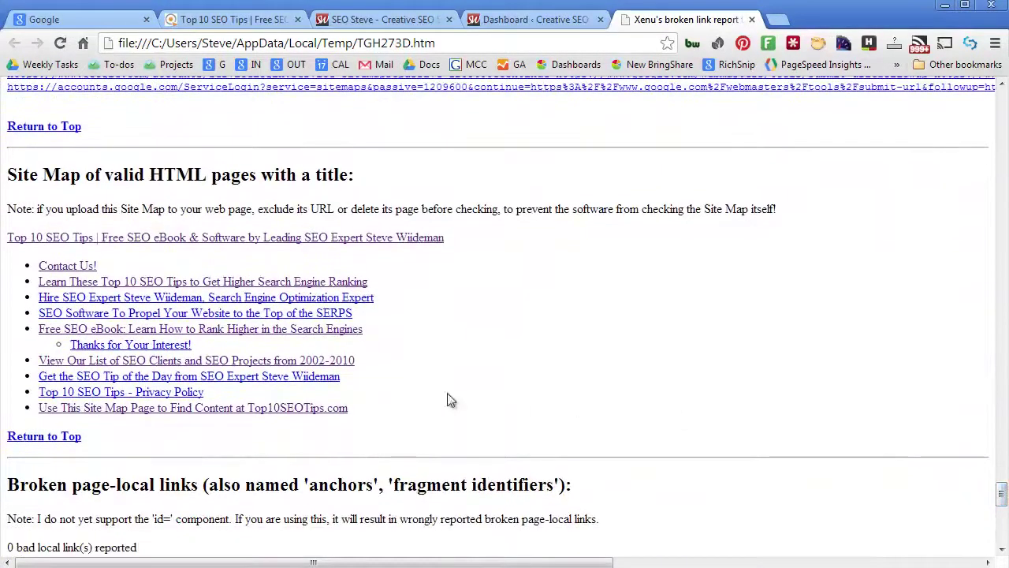
# Step: Inspect the HTML behind the home page link in the report's site map section
pyautogui.rightClick(147, 246)
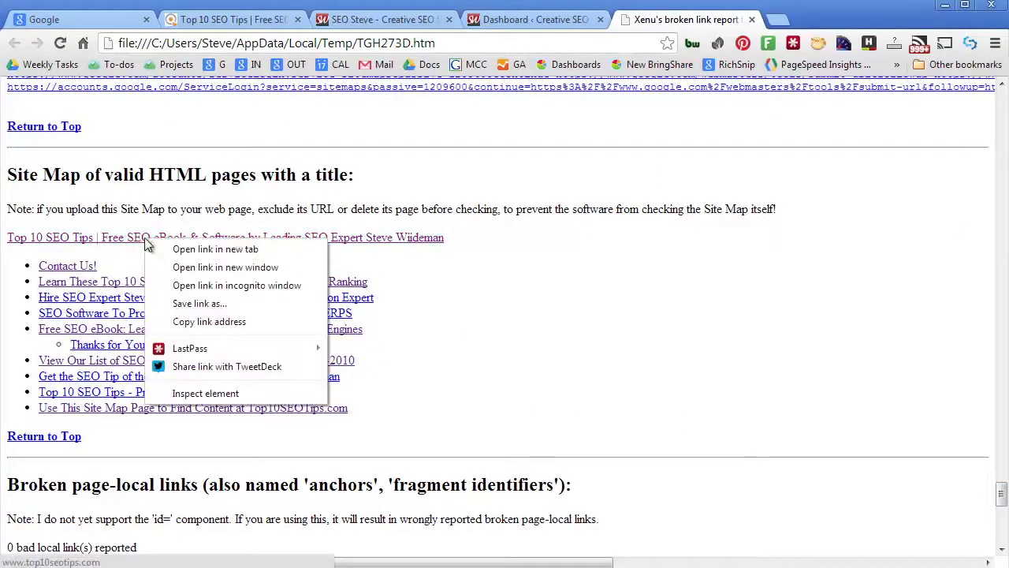
pyautogui.click(206, 393)
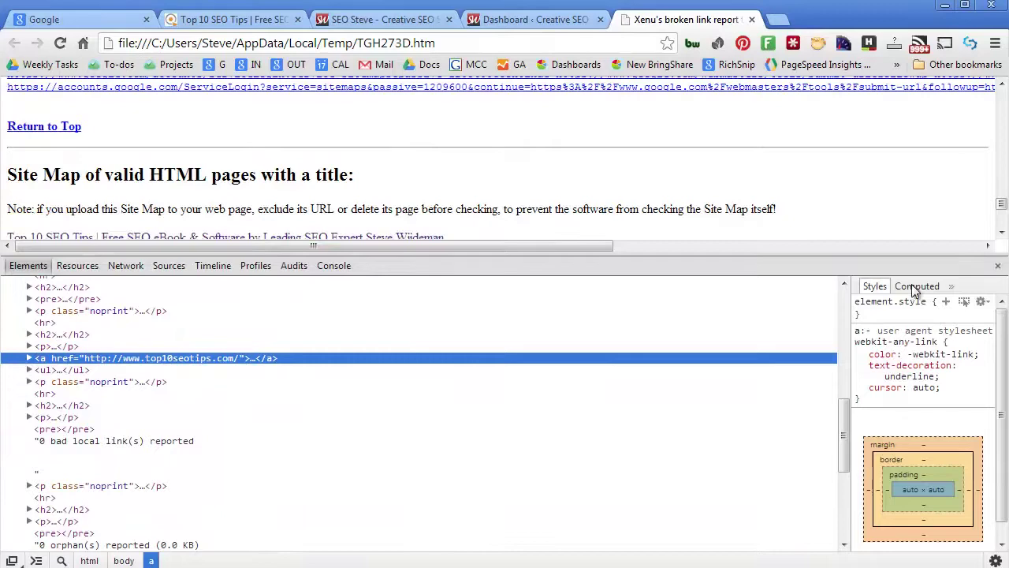
pyautogui.click(998, 266)
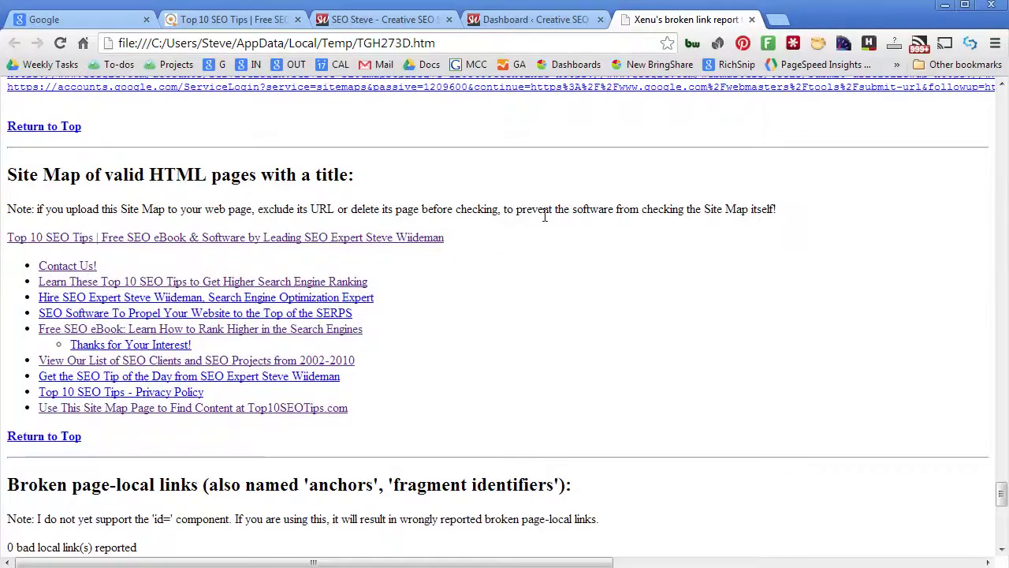
# Step: Review the report's page-local links, orphan files and manager statistics sections, then return to the site map section
pyautogui.scroll(-1, 543, 214)
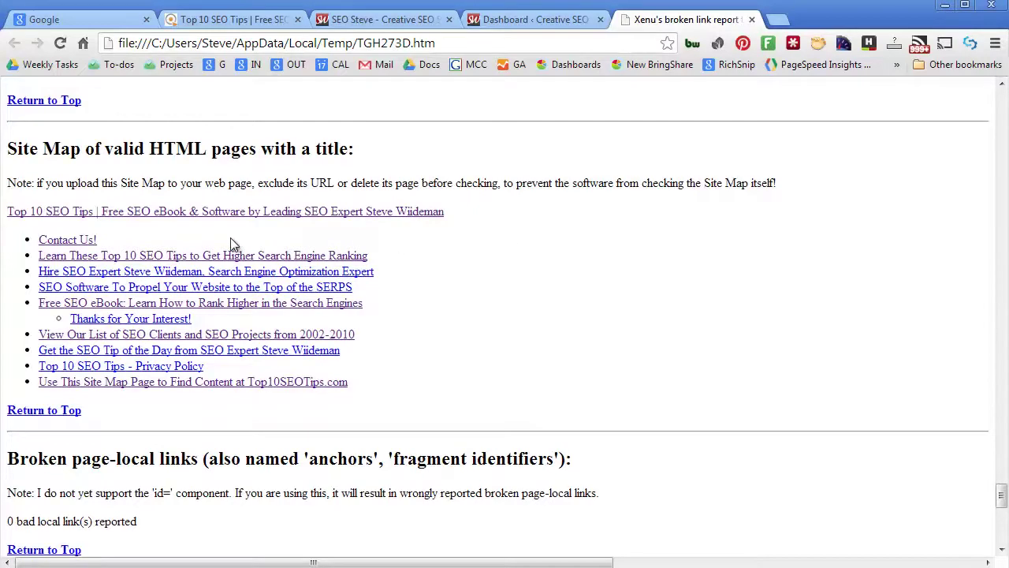
pyautogui.scroll(-1, 522, 214)
pyautogui.scroll(-1, 523, 215)
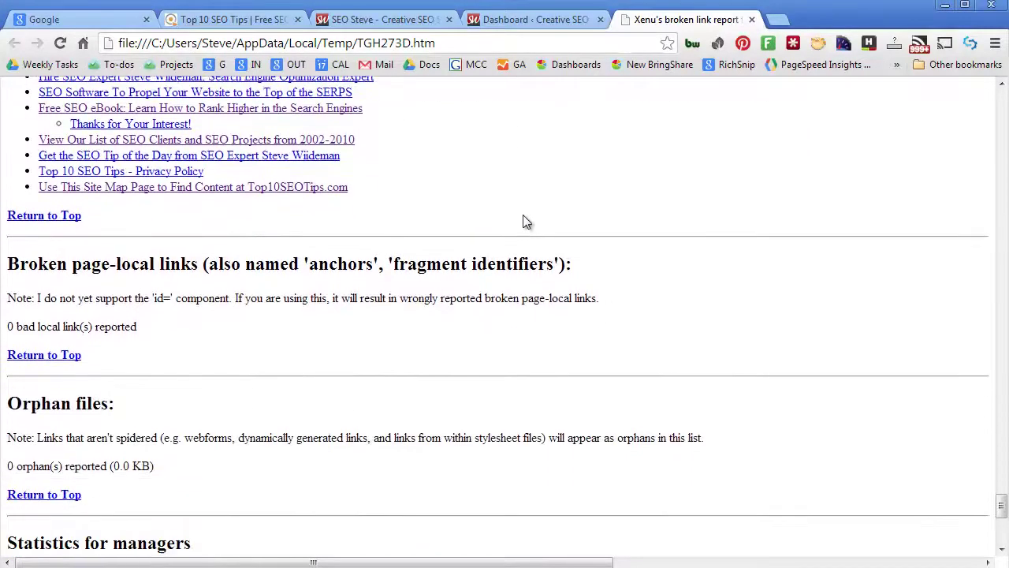
pyautogui.scroll(-1, 523, 214)
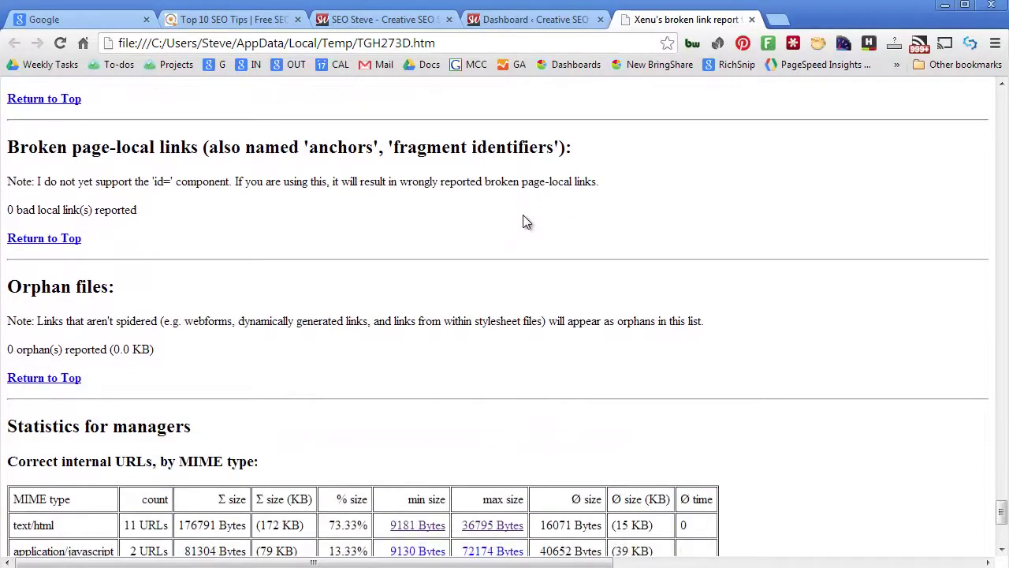
pyautogui.scroll(-2, 527, 222)
pyautogui.scroll(5, 528, 223)
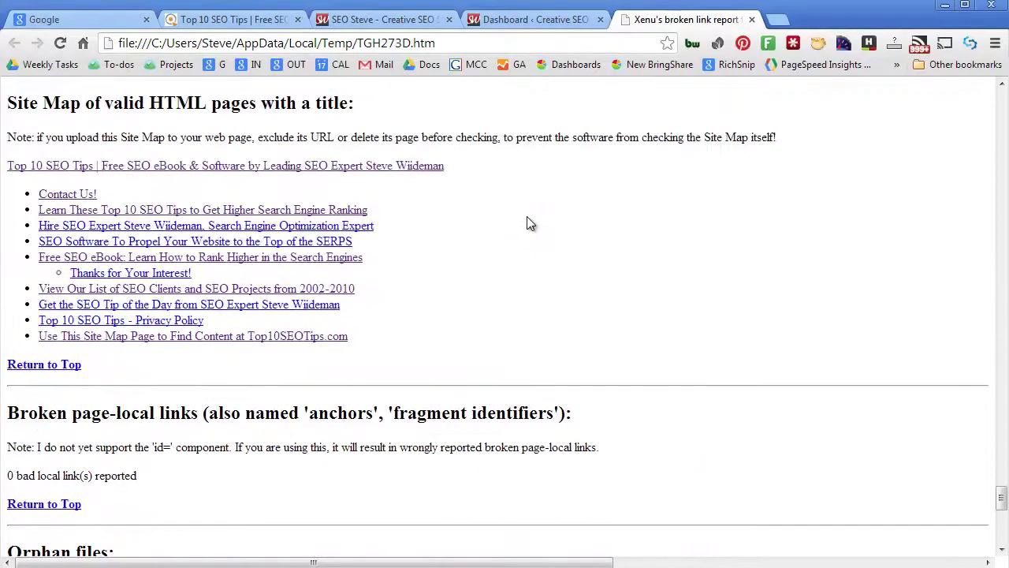
pyautogui.scroll(2, 530, 224)
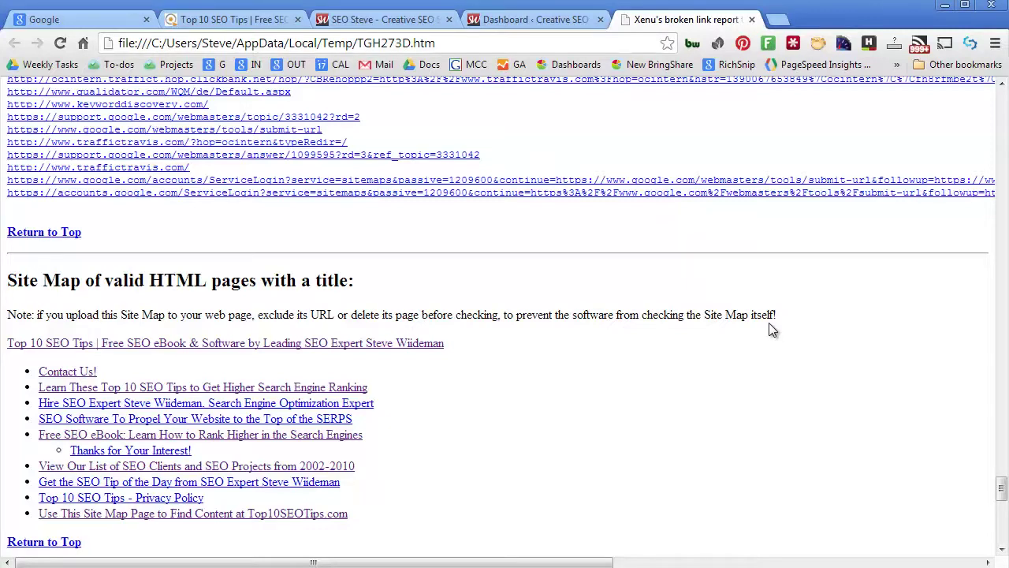
pyautogui.click(781, 22)
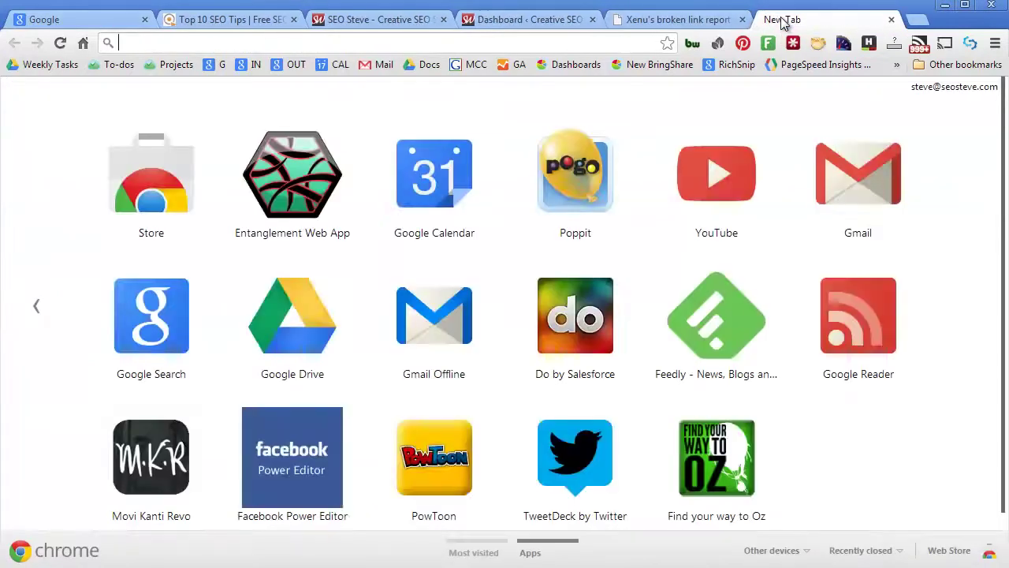
pyautogui.write('site')
pyautogui.press('Return')
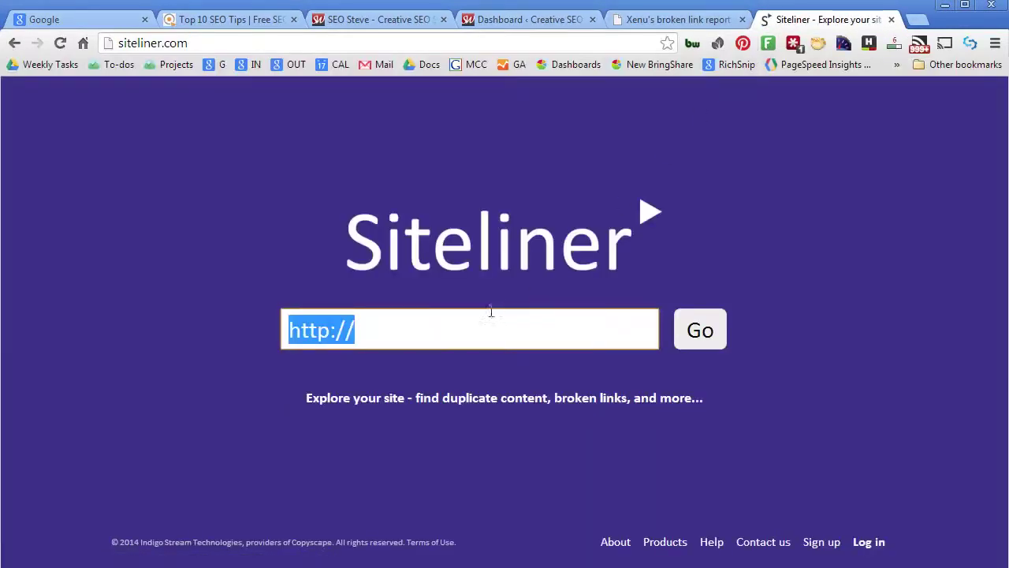
pyautogui.click(478, 329)
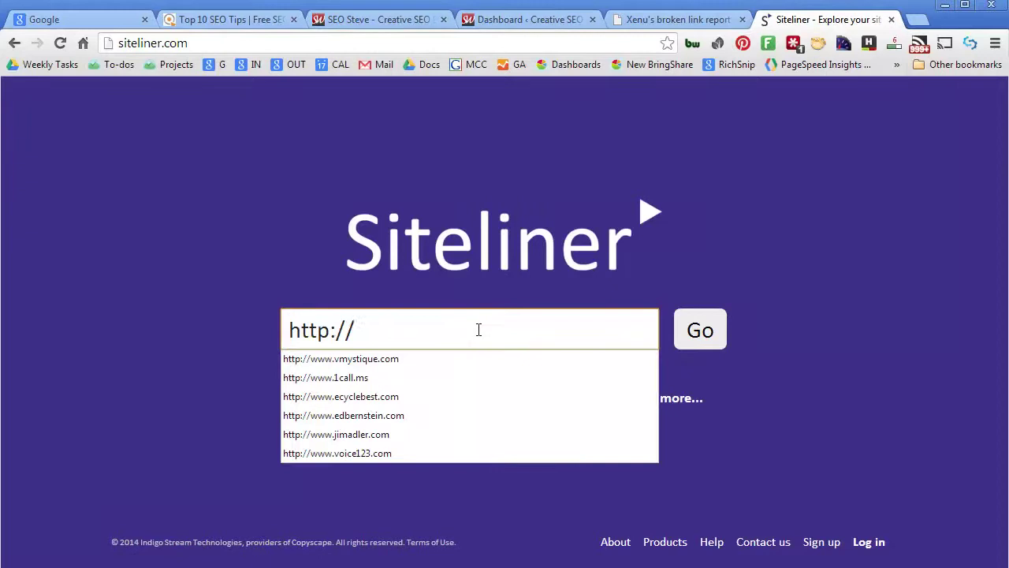
pyautogui.write('www.top10seotips.com')
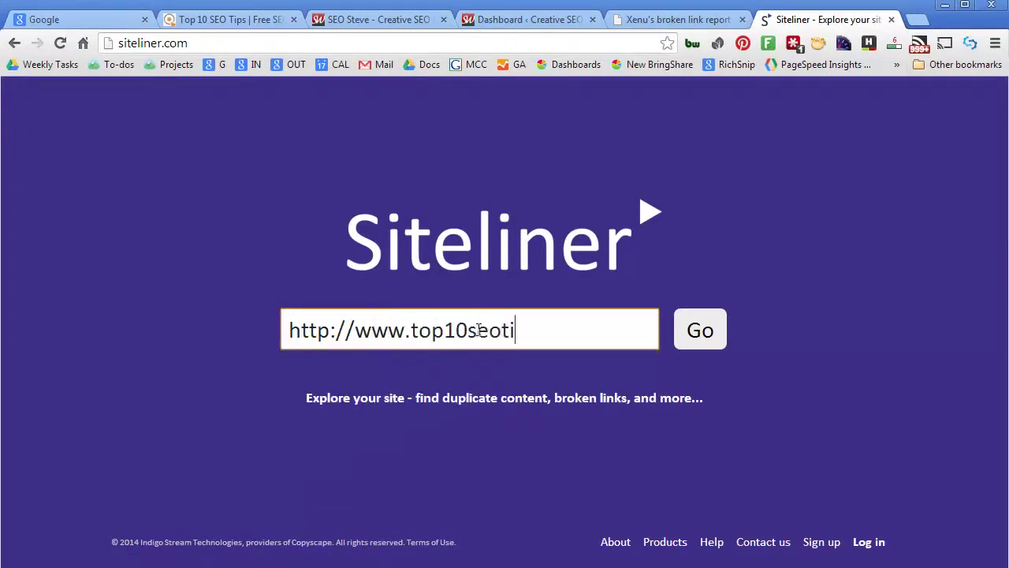
pyautogui.click(701, 332)
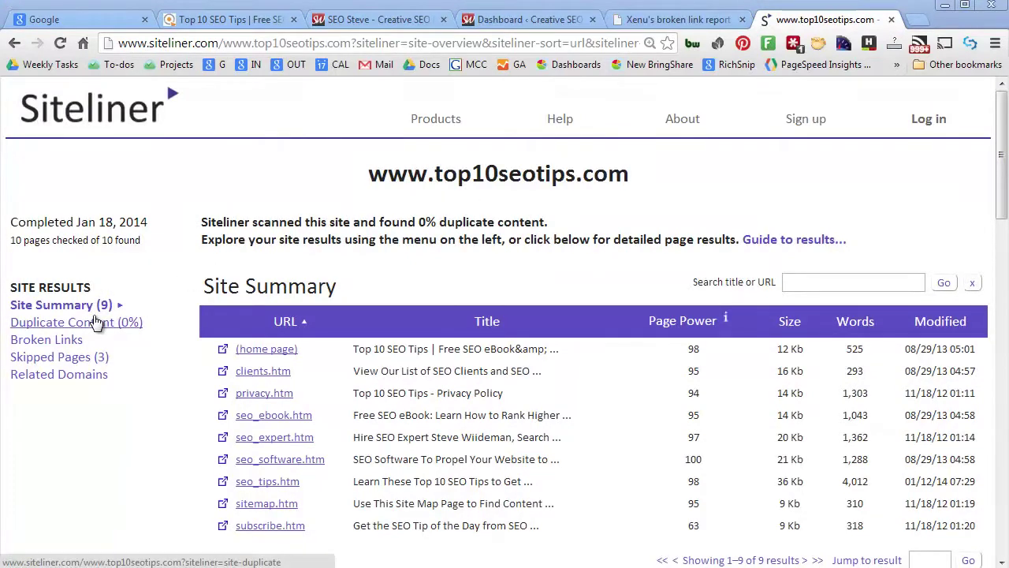
# Step: View the Duplicate Content and Broken Links results of the Siteliner scan
pyautogui.click(80, 328)
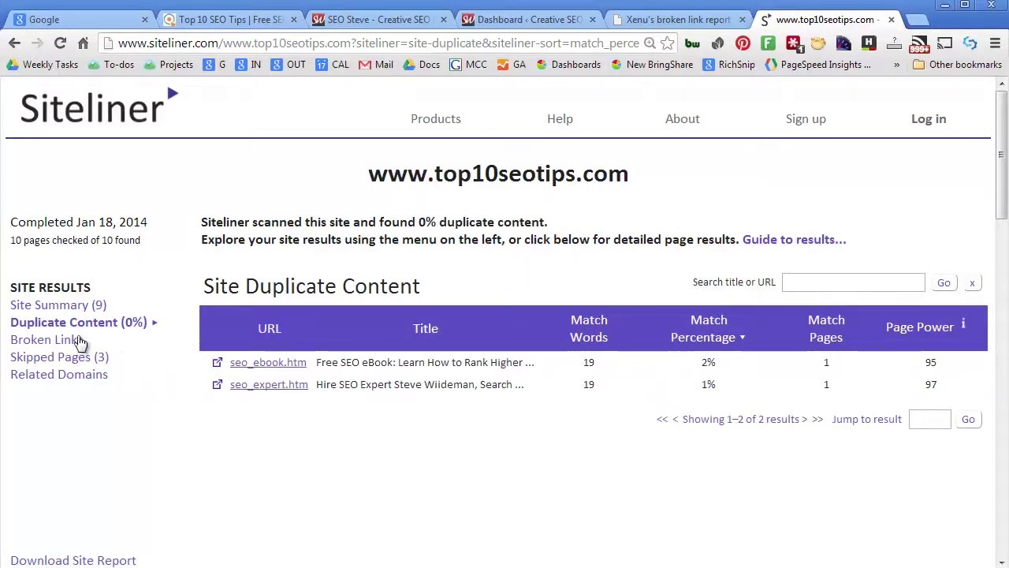
pyautogui.click(45, 341)
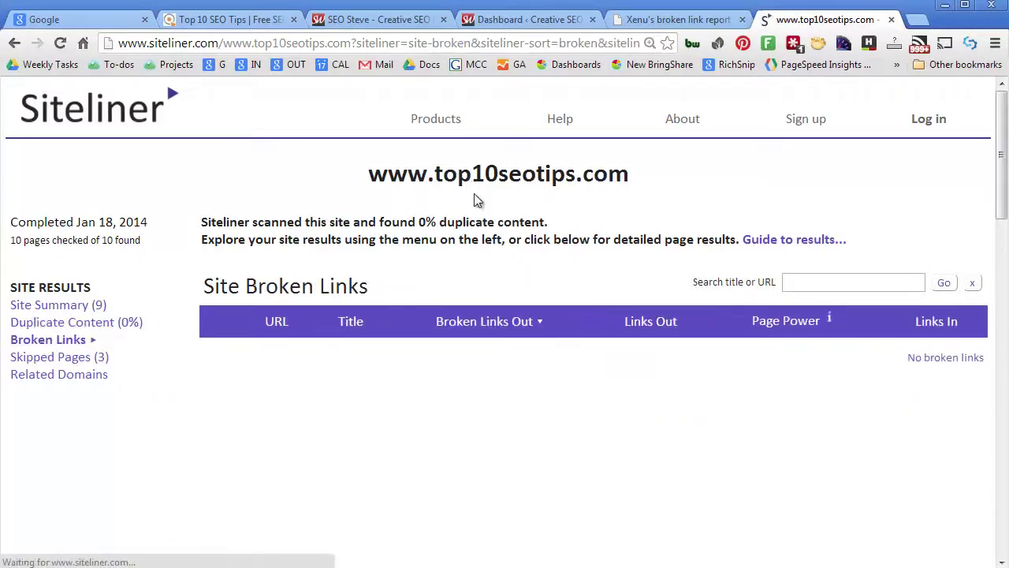